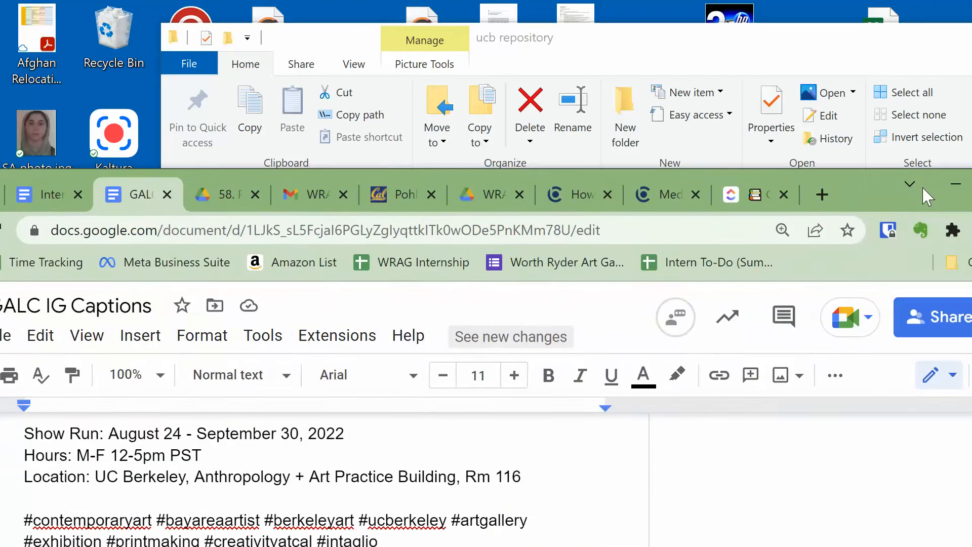
Reposition and resize the browser window so the GALC IG Captions document and its window controls fit on the screen.
double_click(928, 196)
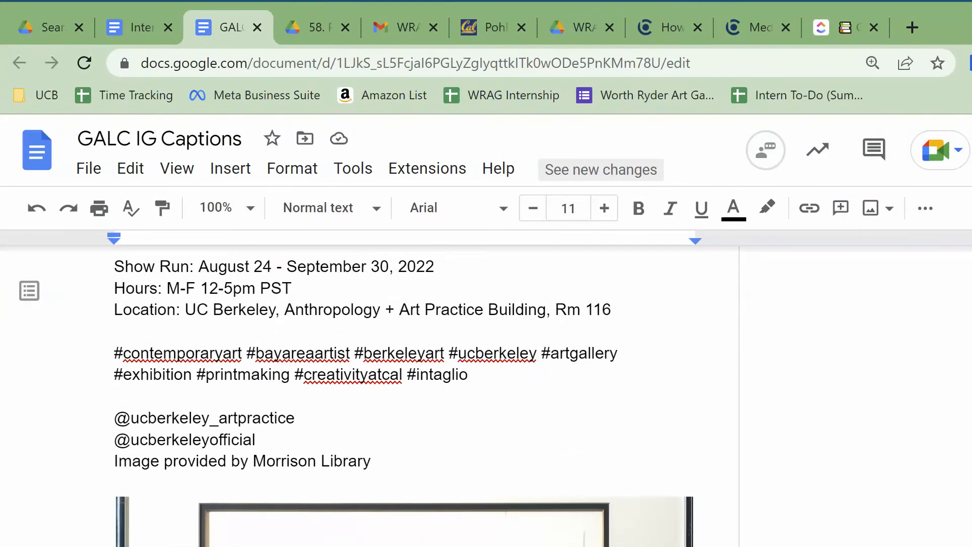
scroll(487, 385, "down", 3)
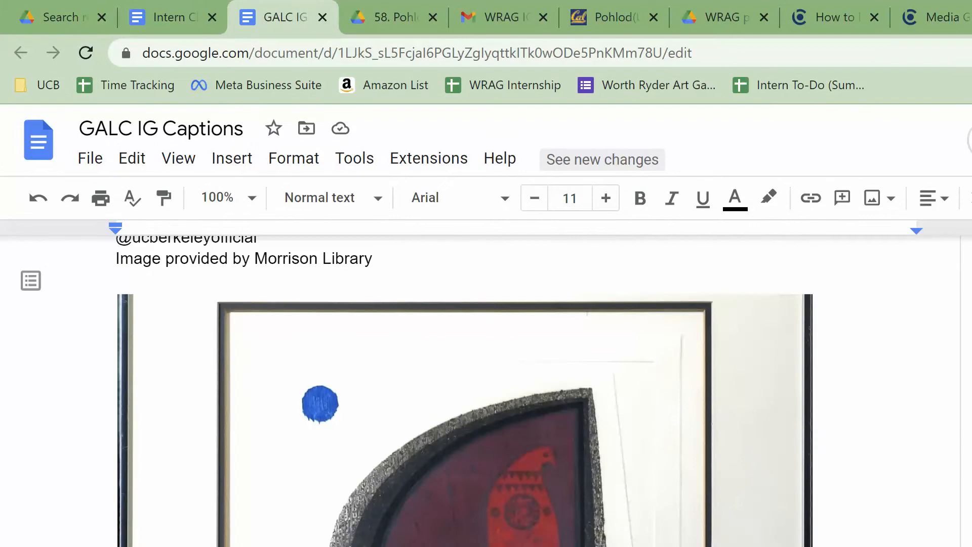
left_click_drag(963, 6, 920, 0)
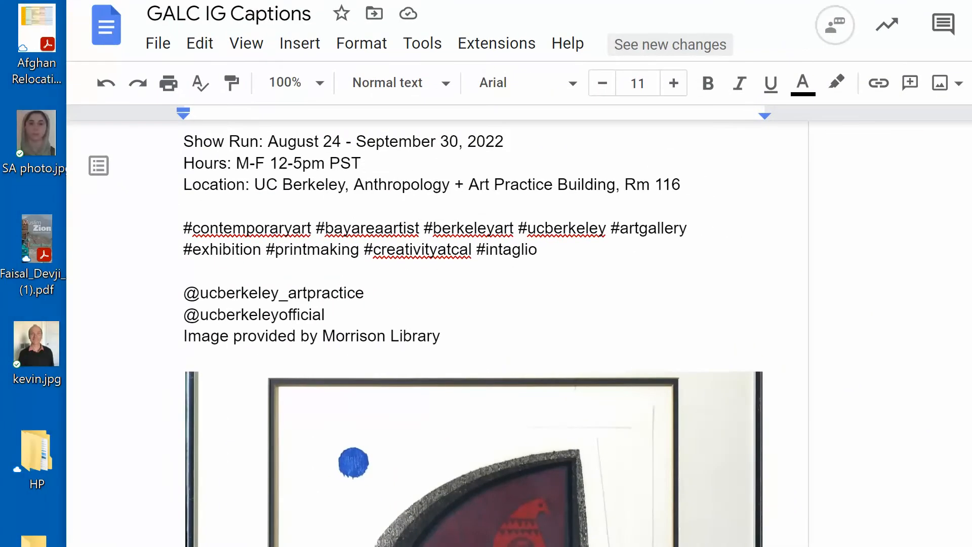
mouse_move(971, 546)
left_mouse_down()
mouse_move(952, 543)
mouse_move(971, 546)
left_mouse_up()
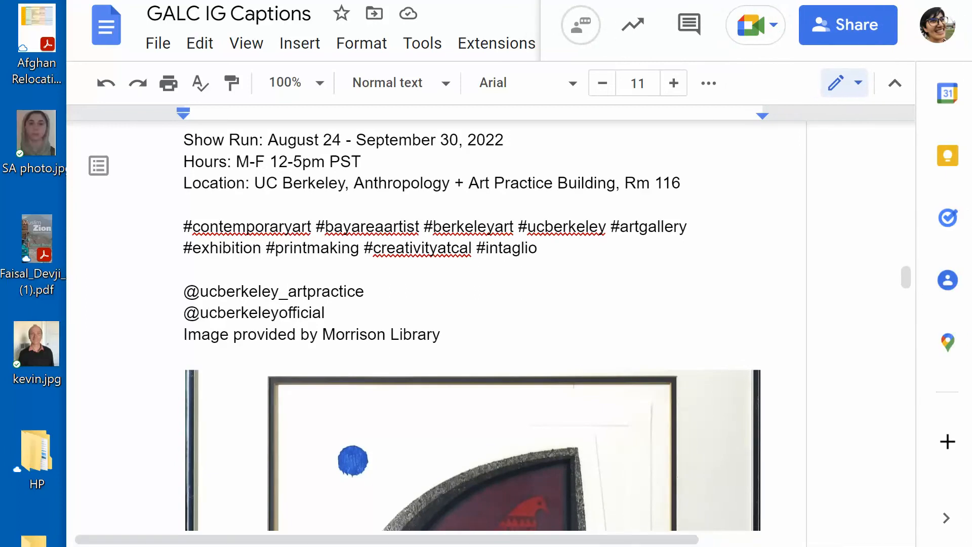
left_click_drag(780, 0, 709, 24)
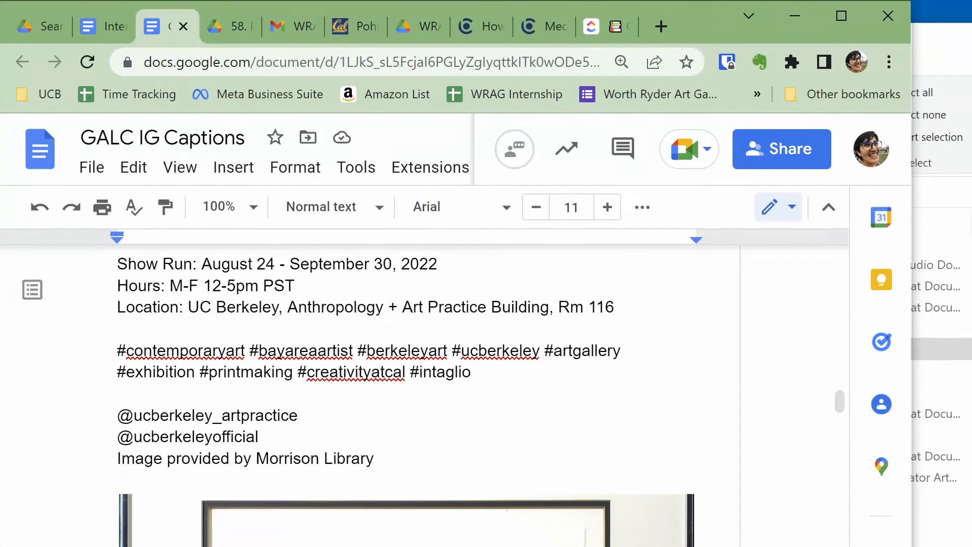
left_click_drag(912, 546, 971, 546)
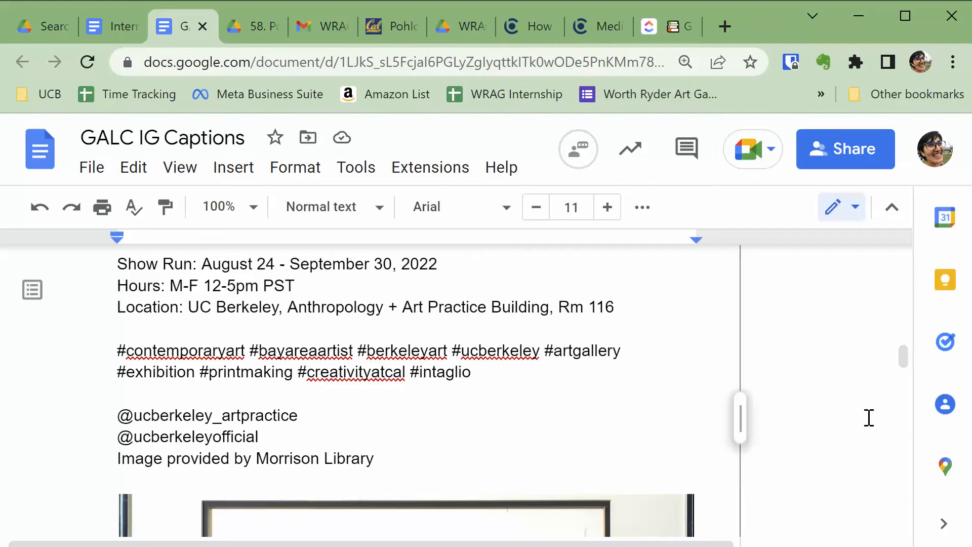
Examine the highlighted exhibition title and its attached comment in the "Interior with Model" caption.
scroll(895, 360, "down", 5)
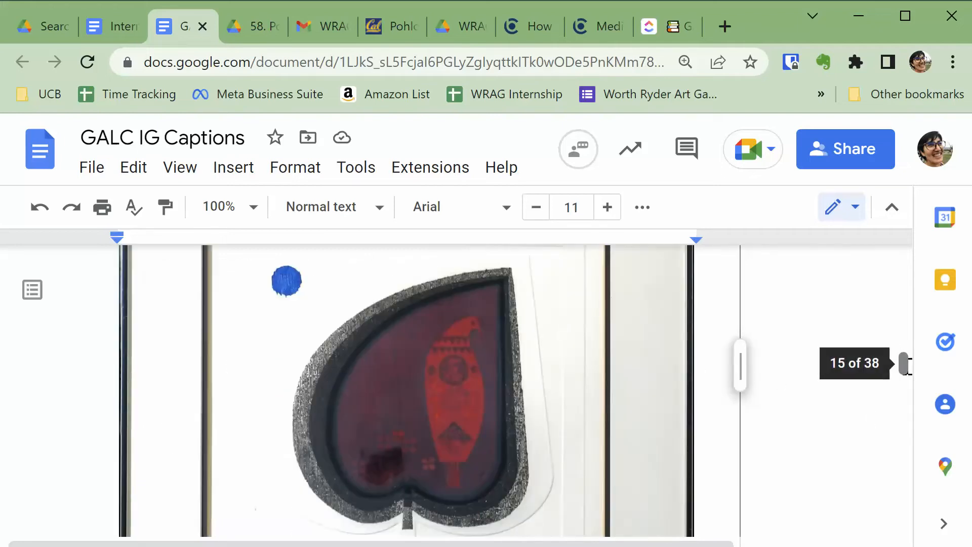
left_click_drag(907, 364, 909, 376)
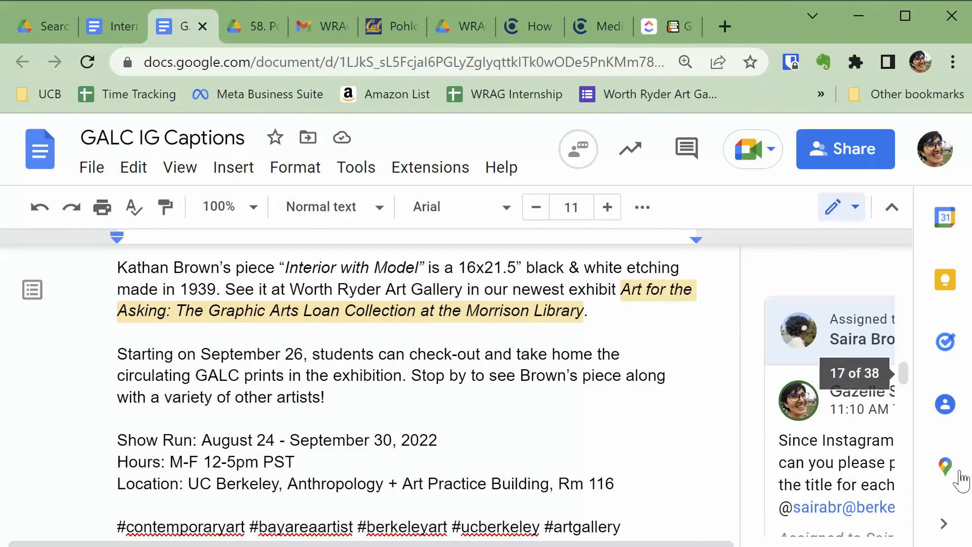
left_click_drag(971, 506, 895, 514)
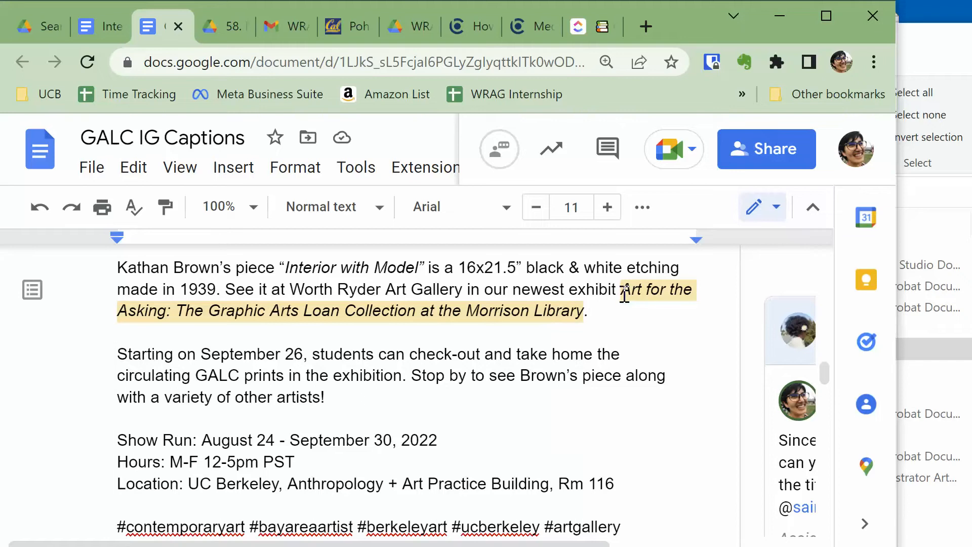
left_click(624, 294)
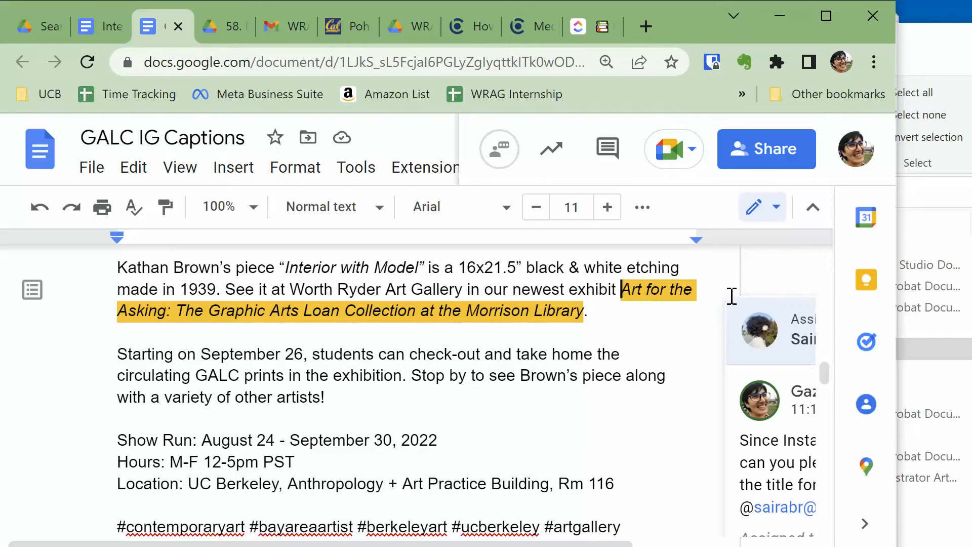
mouse_move(830, 379)
left_mouse_down()
mouse_move(829, 412)
mouse_move(827, 356)
mouse_move(837, 374)
left_mouse_up()
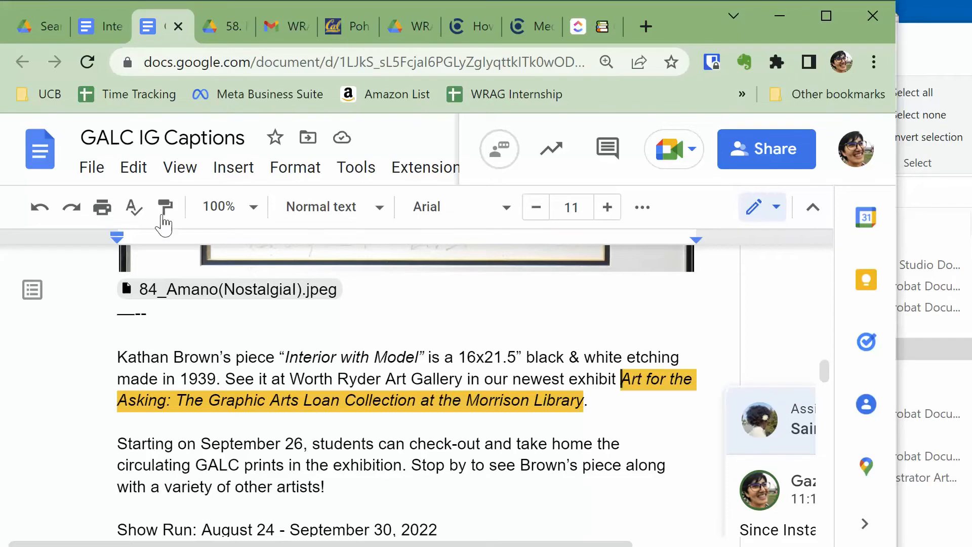
left_click(129, 174)
left_click(130, 170)
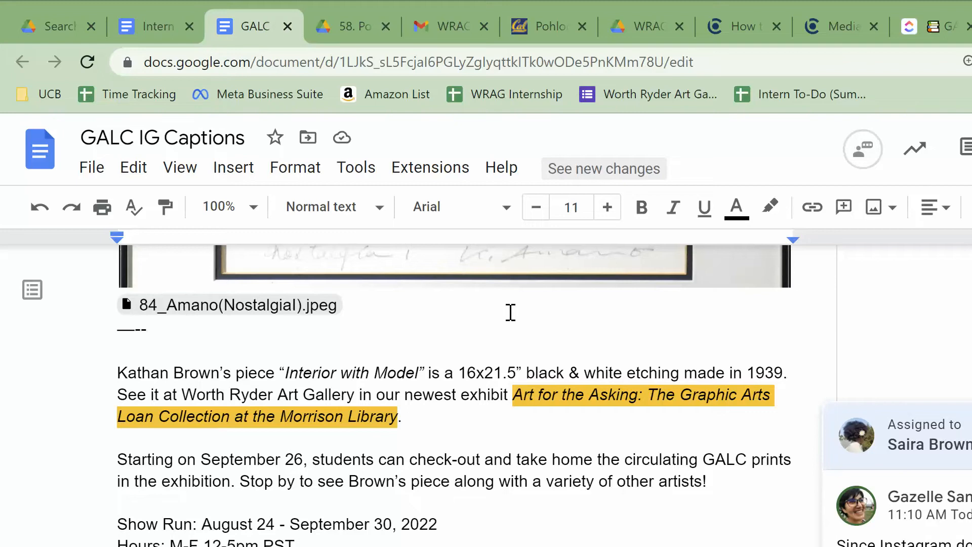
Search the document for "art for the asking".
key("ctrl+f")
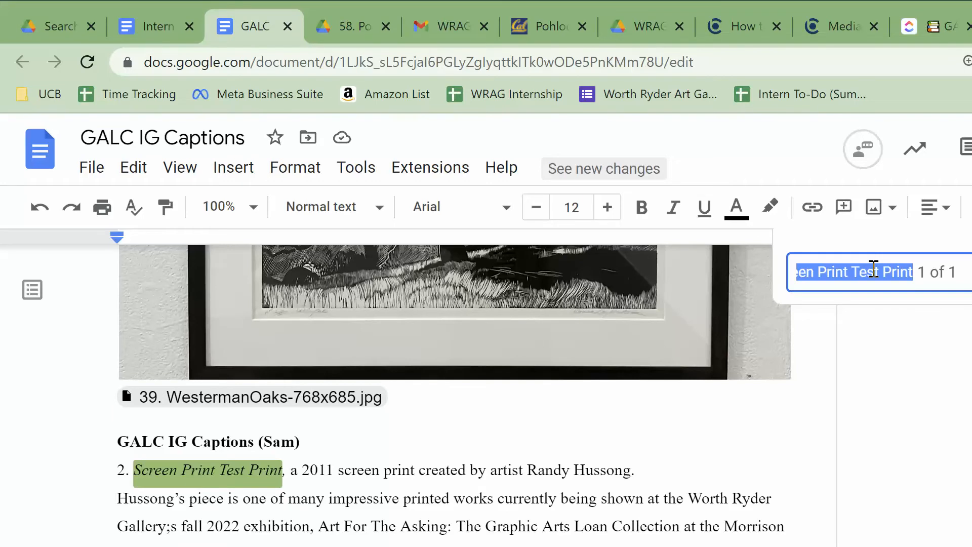
type("art")
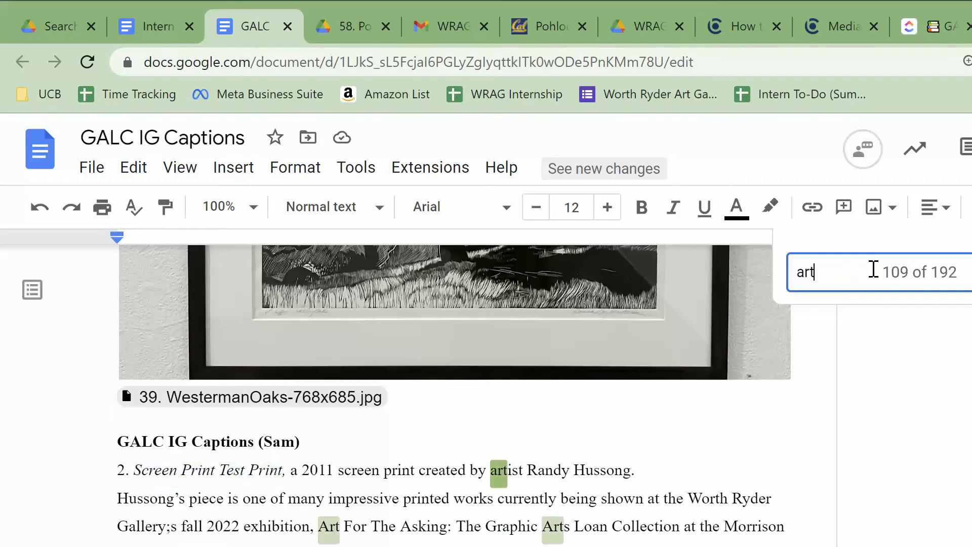
type(" for t")
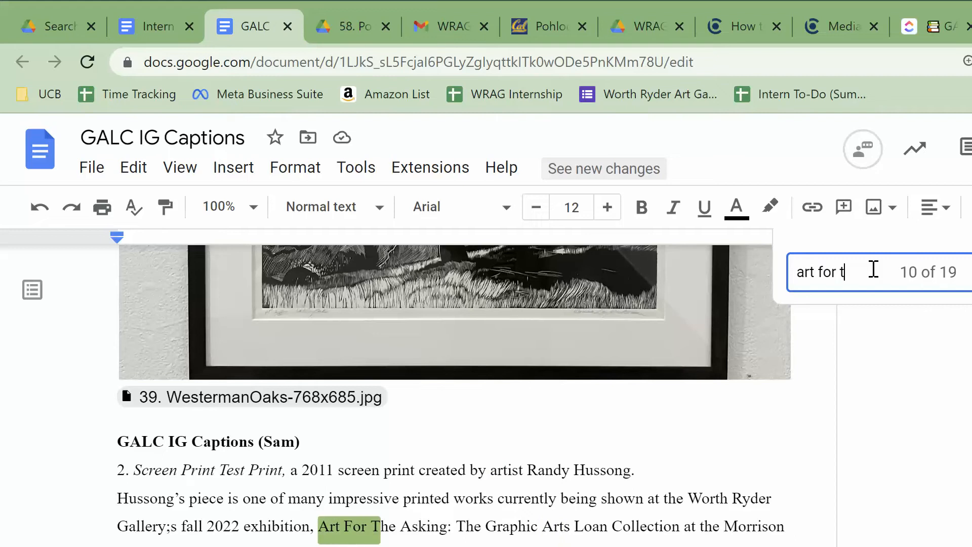
type("he asking")
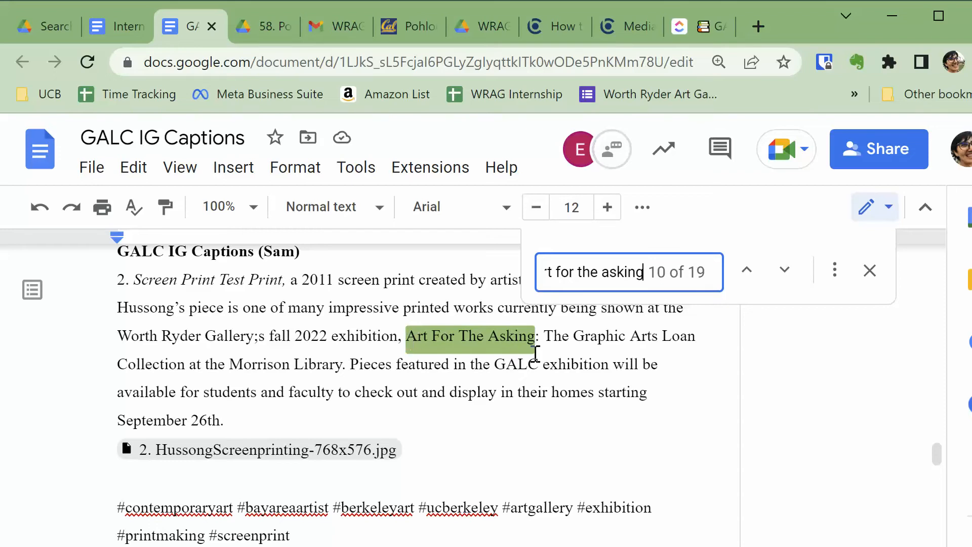
Step through the remaining matches of the exhibition title to the one in the "Dark Horse" caption and close the search.
left_click(785, 272)
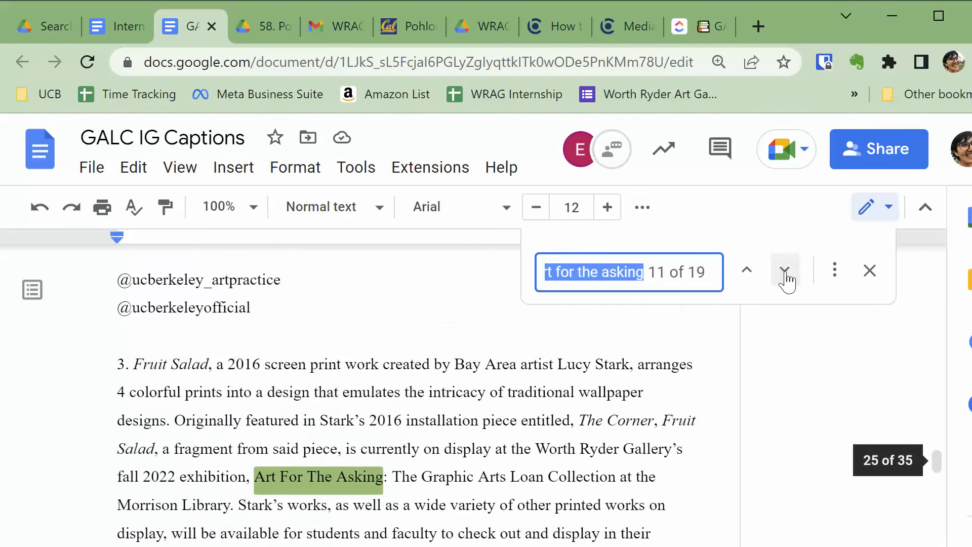
left_click(785, 272)
left_click(785, 272)
left_click(785, 272)
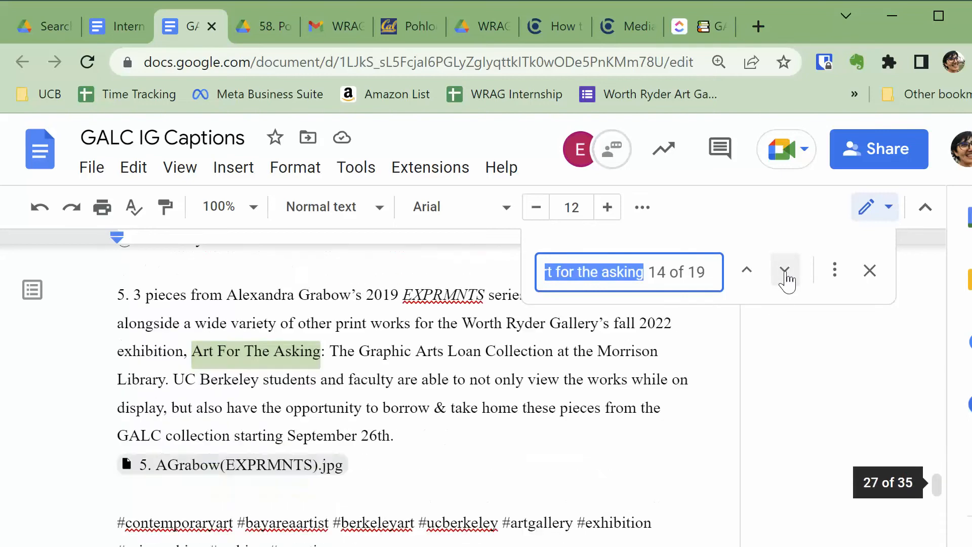
left_click(785, 272)
left_click(785, 272)
left_click(785, 272)
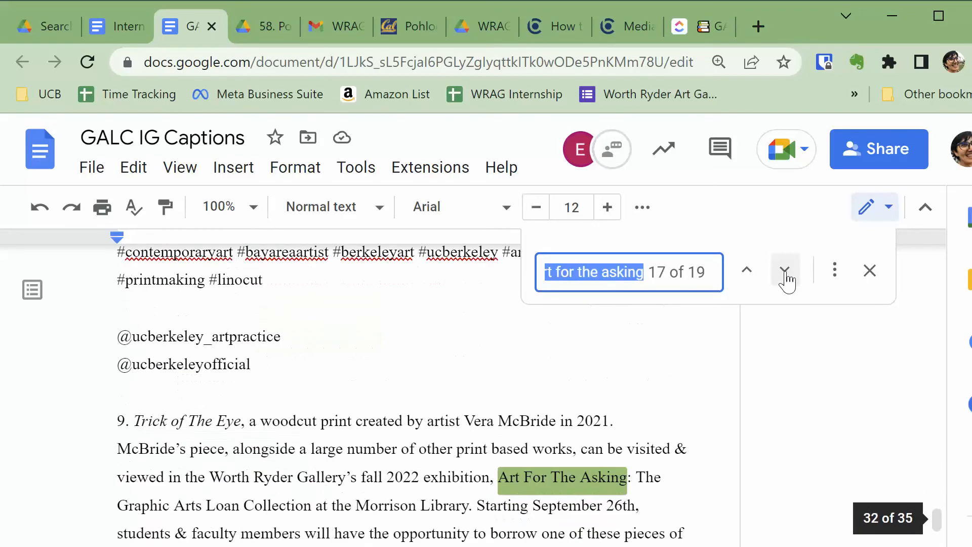
left_click(785, 272)
left_click(785, 272)
left_click(870, 271)
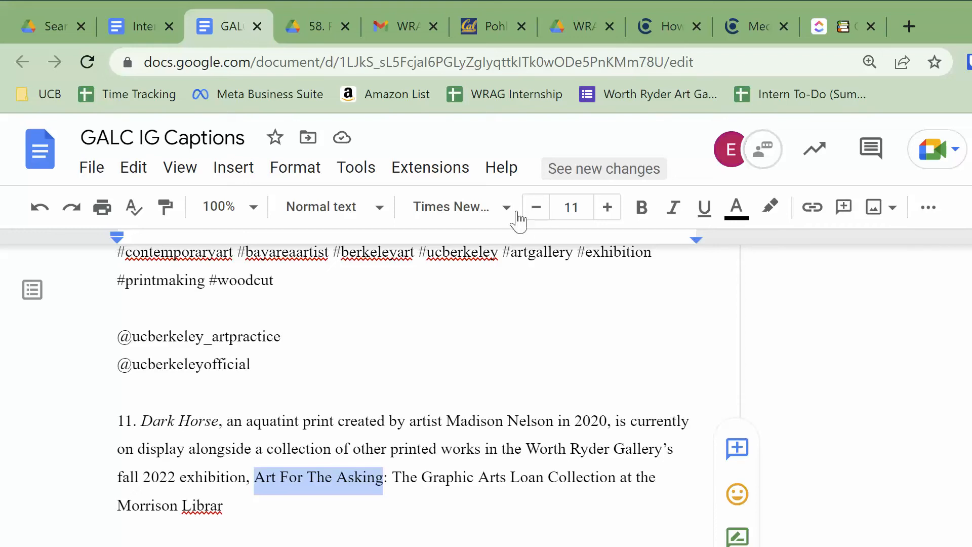
left_click(505, 175)
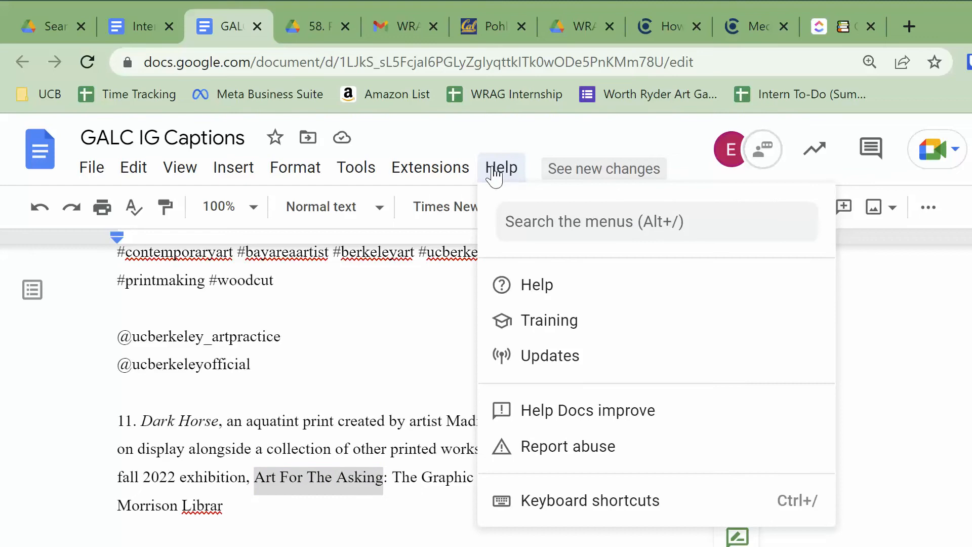
left_click(540, 221)
type("find")
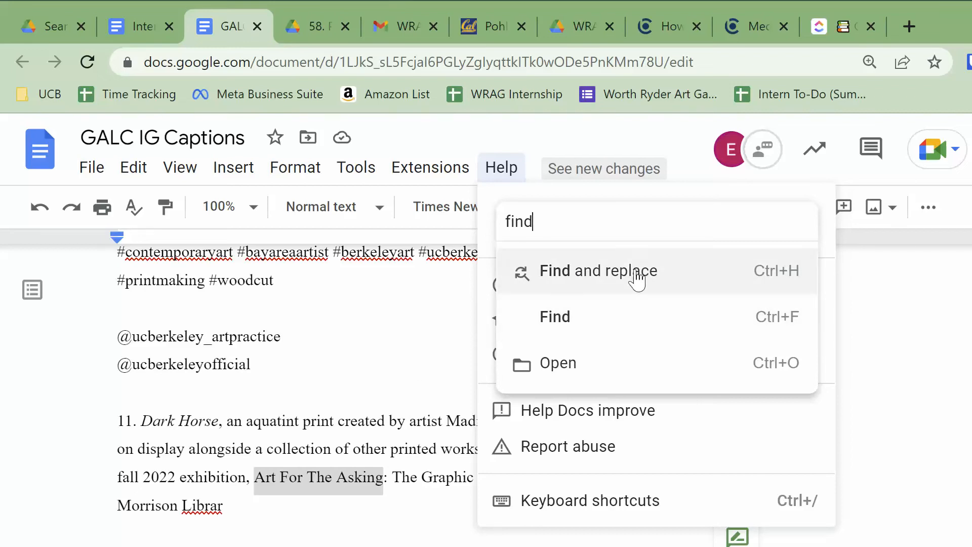
left_click(332, 476)
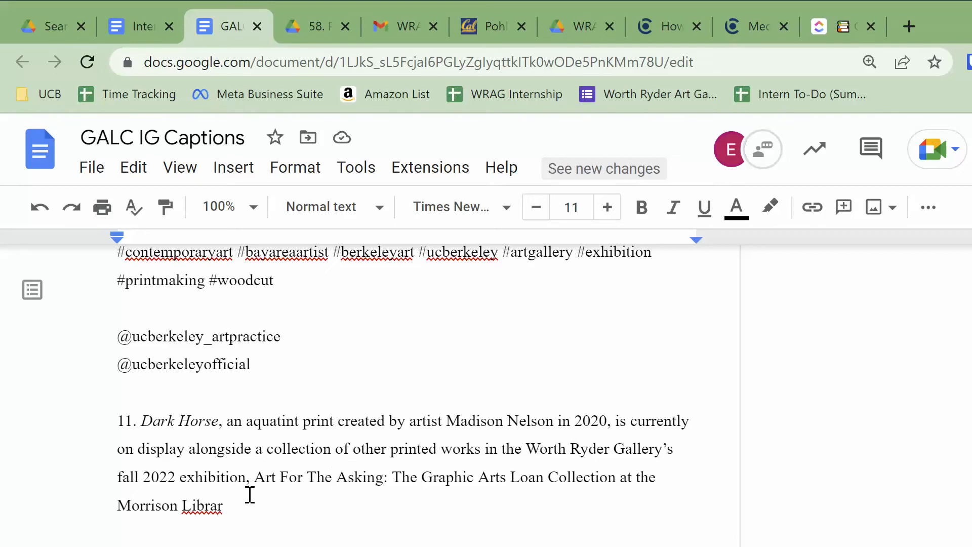
Correct the misspelled word "Librar" to "Library" at the end of the "Dark Horse" caption.
left_click(273, 505)
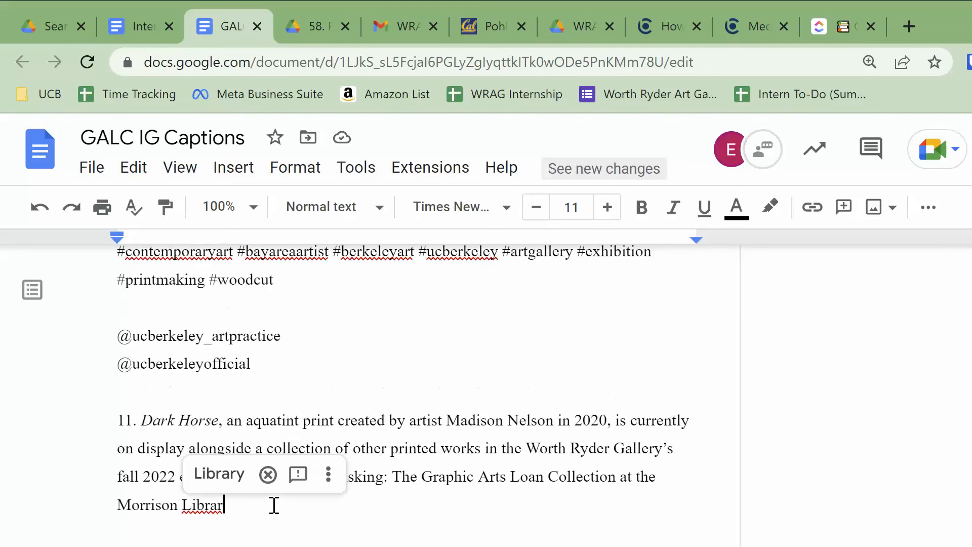
left_click(218, 473)
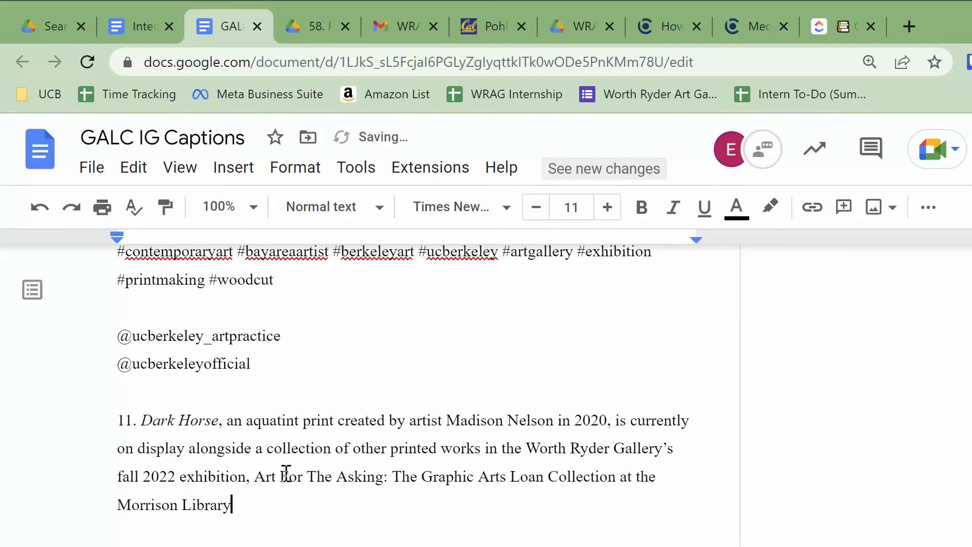
Open Find and replace with the full exhibition title from the "Dark Horse" caption as the search text, and copy that title.
left_click_drag(256, 487, 252, 499)
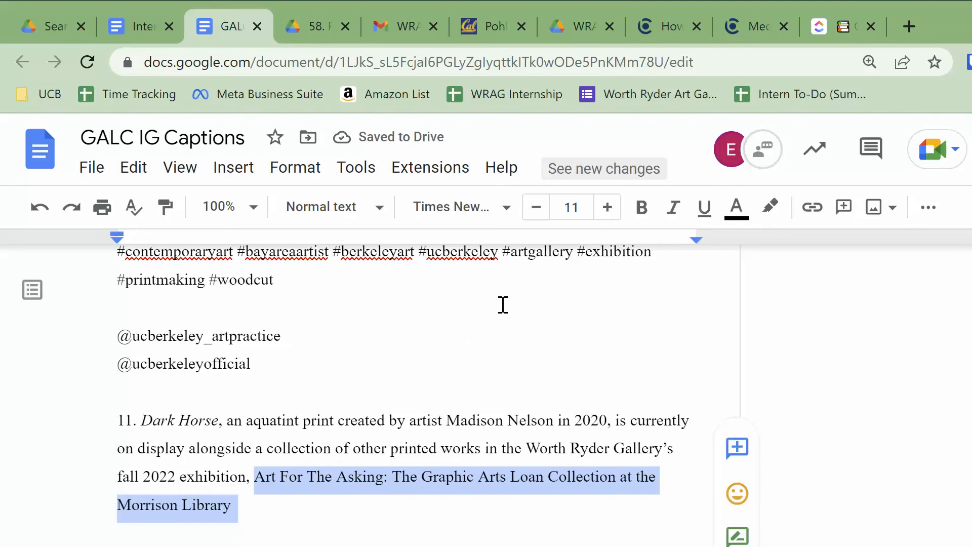
left_click(502, 170)
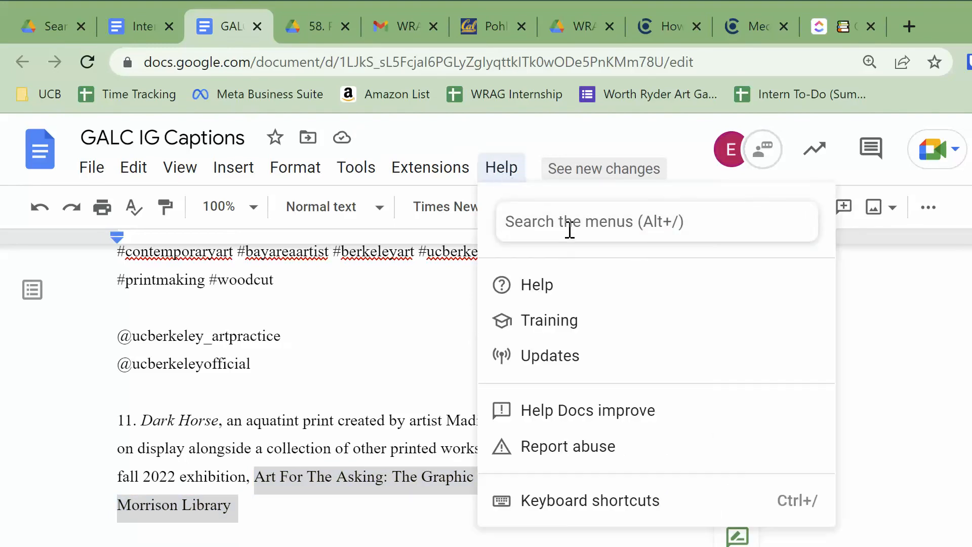
type("find")
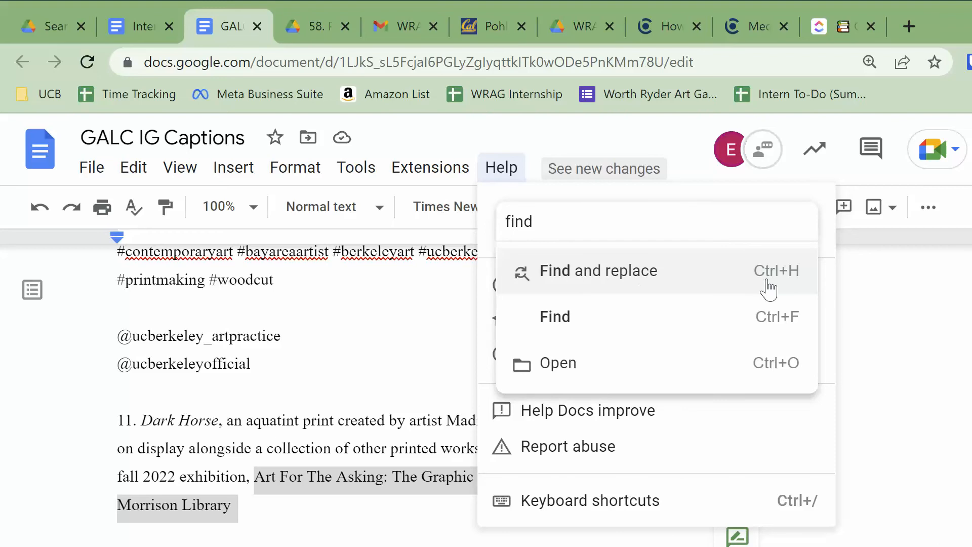
left_click(799, 284)
triple_click(654, 244)
key("ctrl+c")
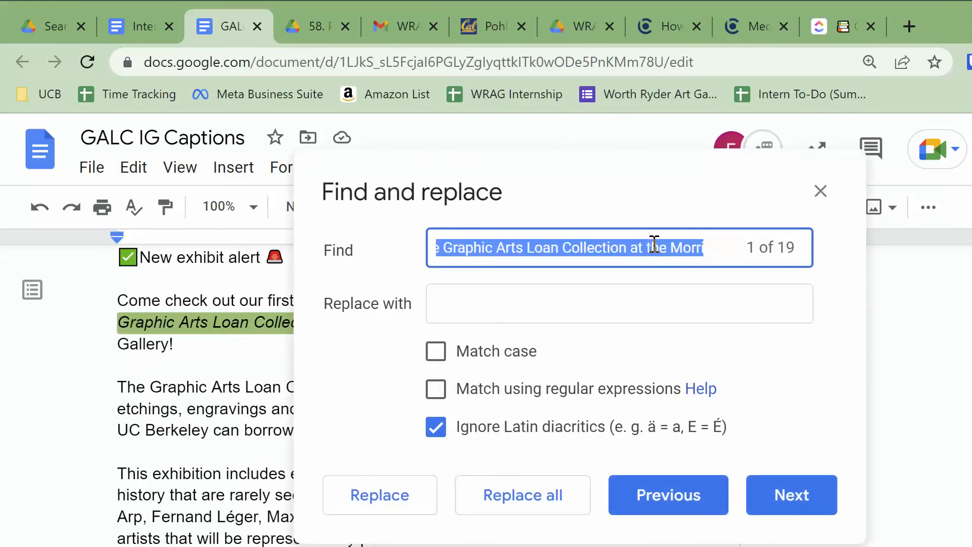
key("End")
Set the replacement to "Art For The Asking: The Graphic Arts Loan Collection at the Morrison Library", enclosed in double quotation marks, and go to the next match.
left_click(615, 293)
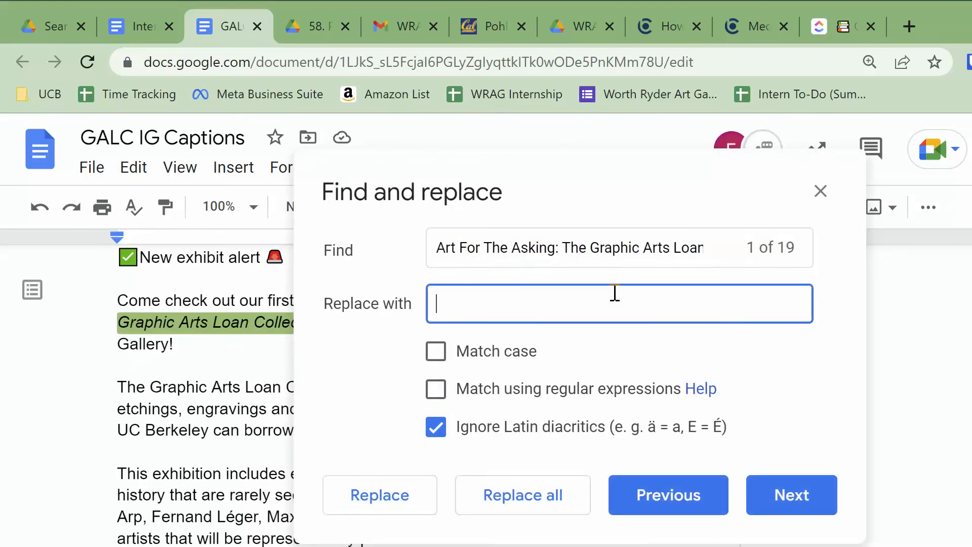
key("ctrl+v")
left_click_drag(547, 304, 321, 299)
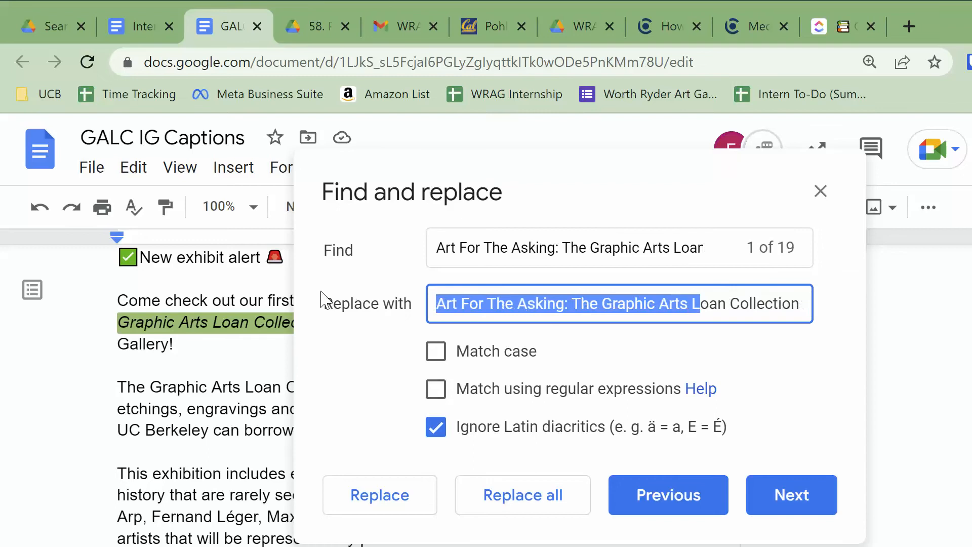
left_click(441, 313)
type("\"")
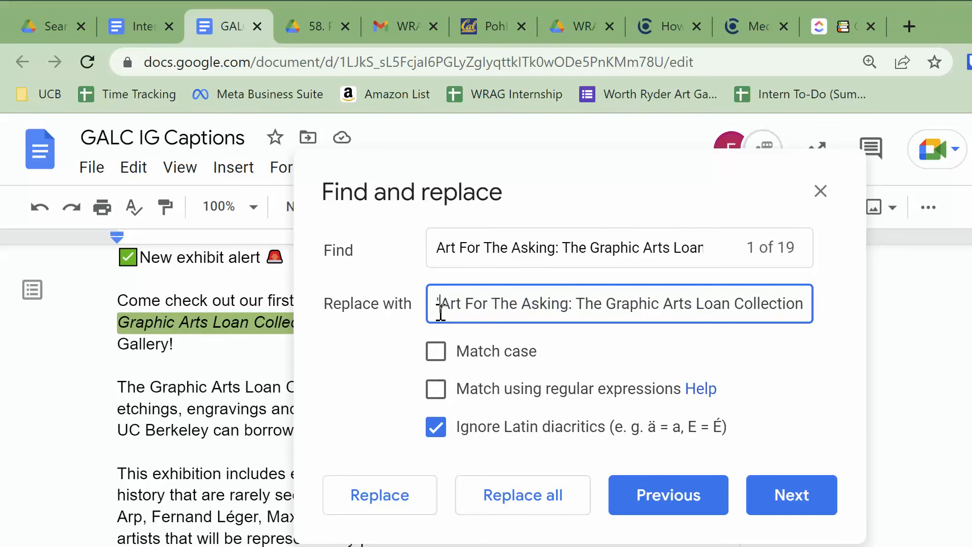
left_click_drag(463, 305, 846, 355)
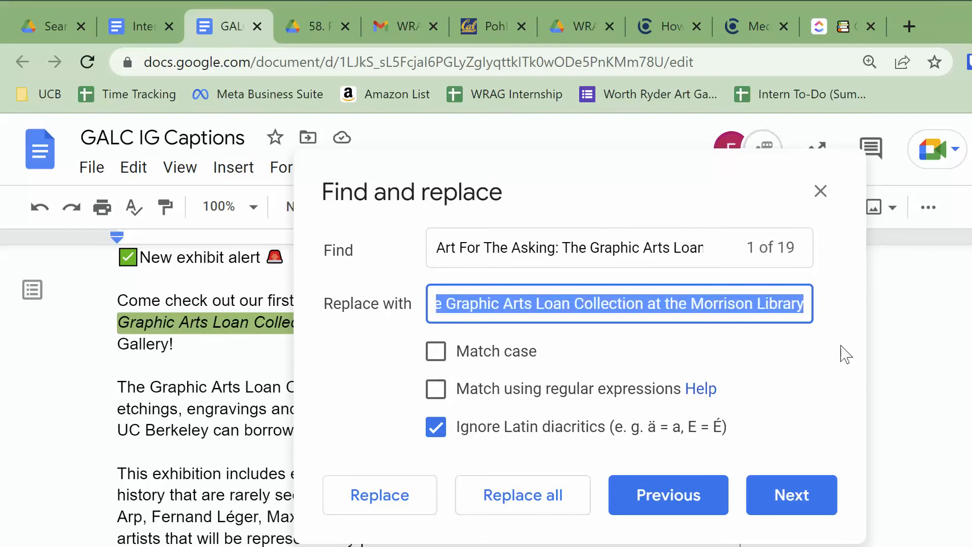
left_click(806, 310)
type("\"")
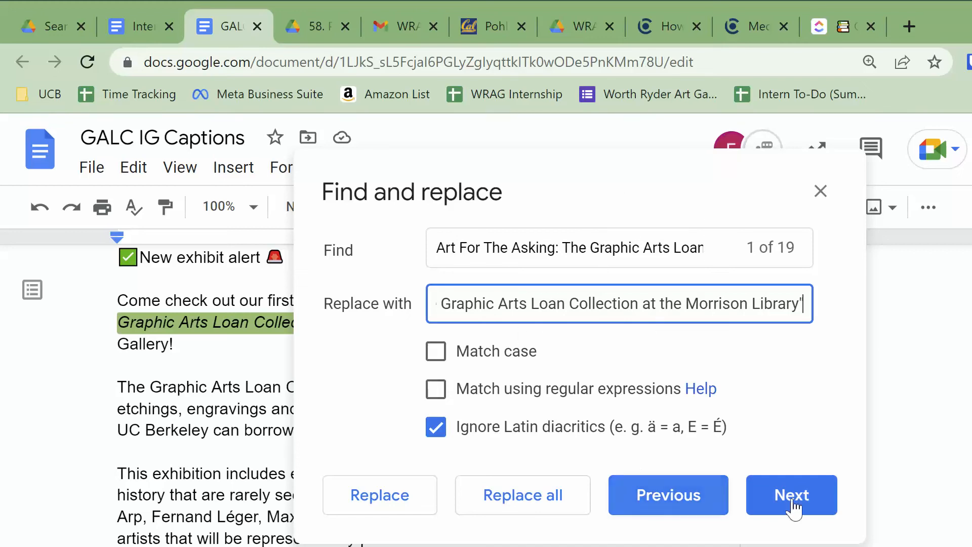
left_click(809, 501)
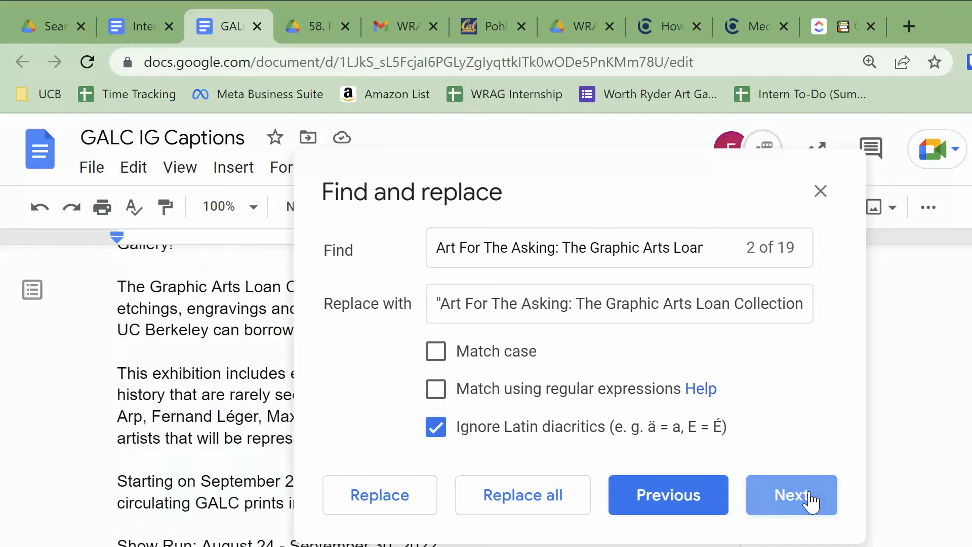
Replace all matches of the exhibition title with the version in double quotation marks and close Find and replace.
left_click(771, 499)
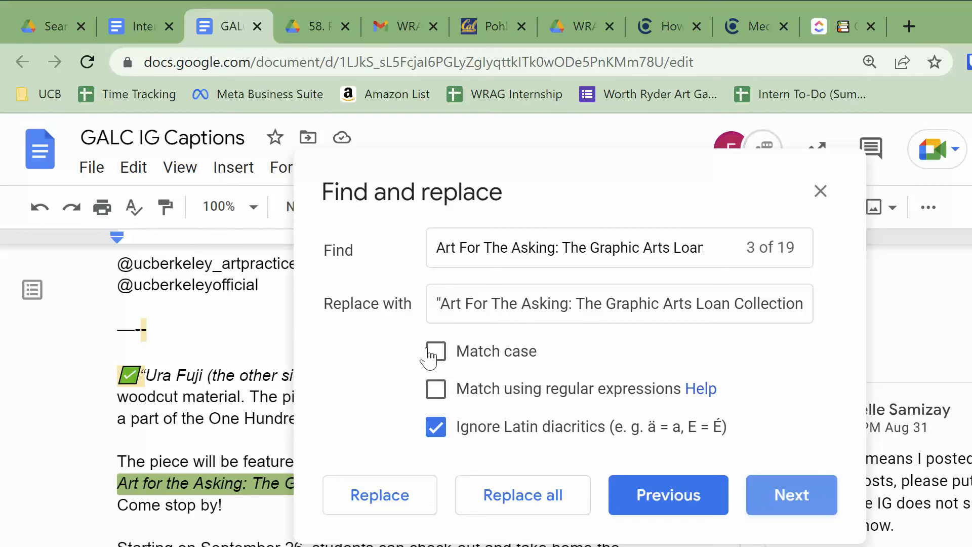
left_click(544, 513)
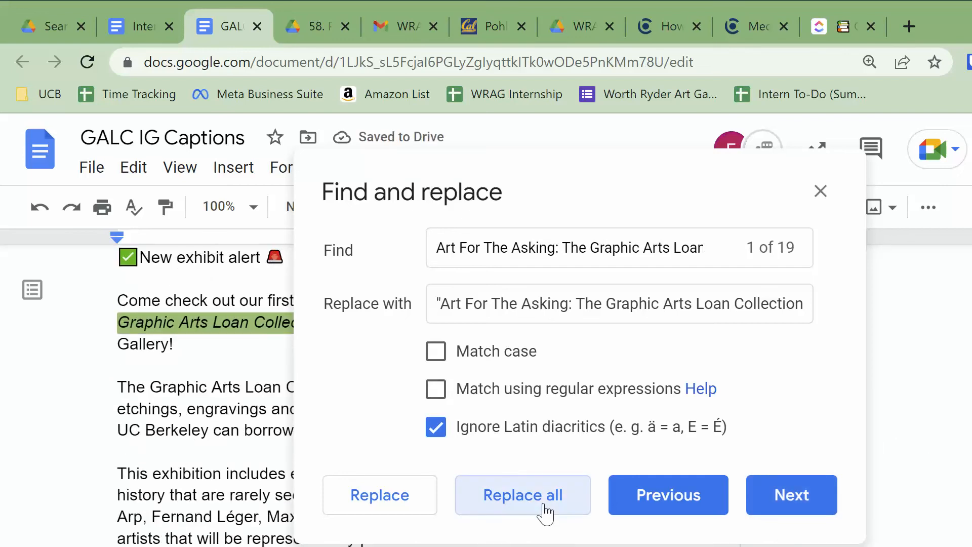
left_click(821, 191)
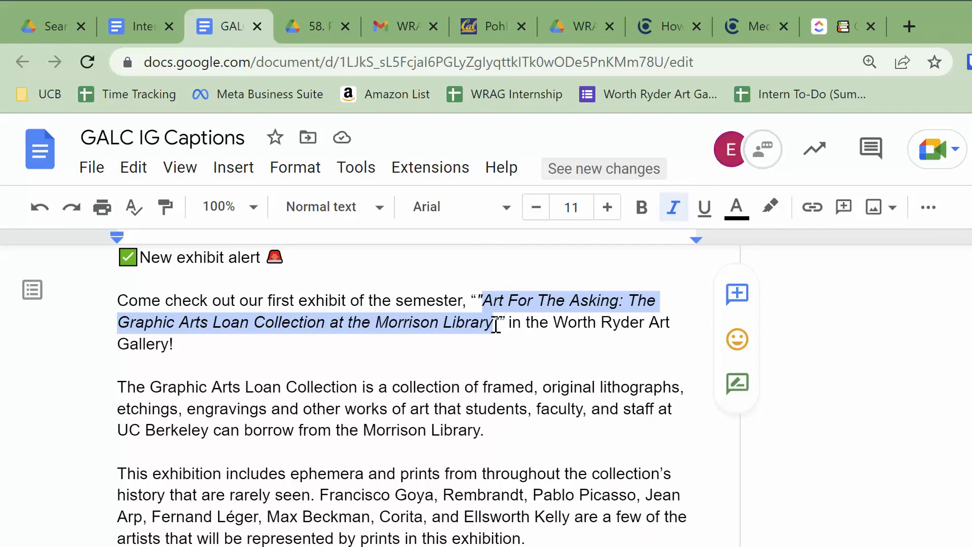
Delete the extra outer quotation marks before and after the exhibition title in the "New exhibit alert" caption.
left_click(479, 300)
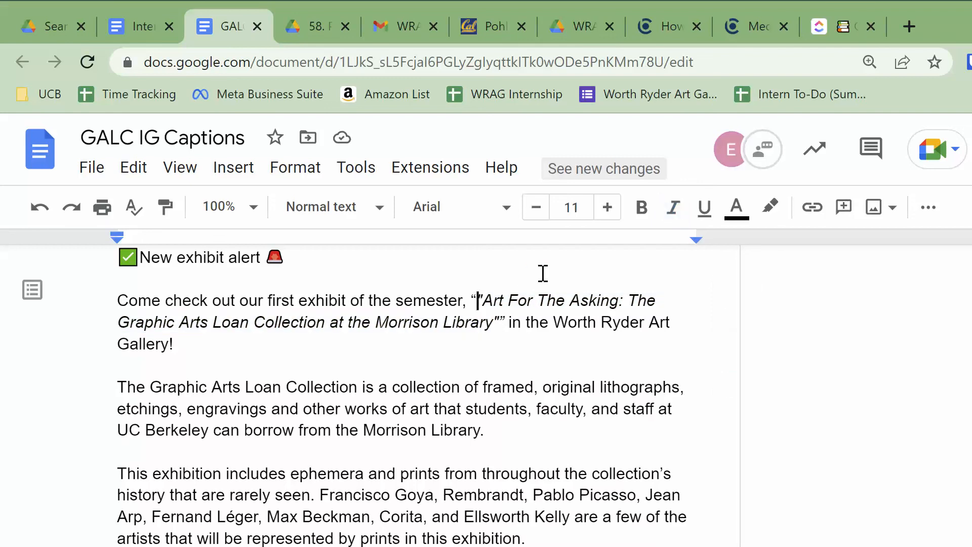
key("BackSpace")
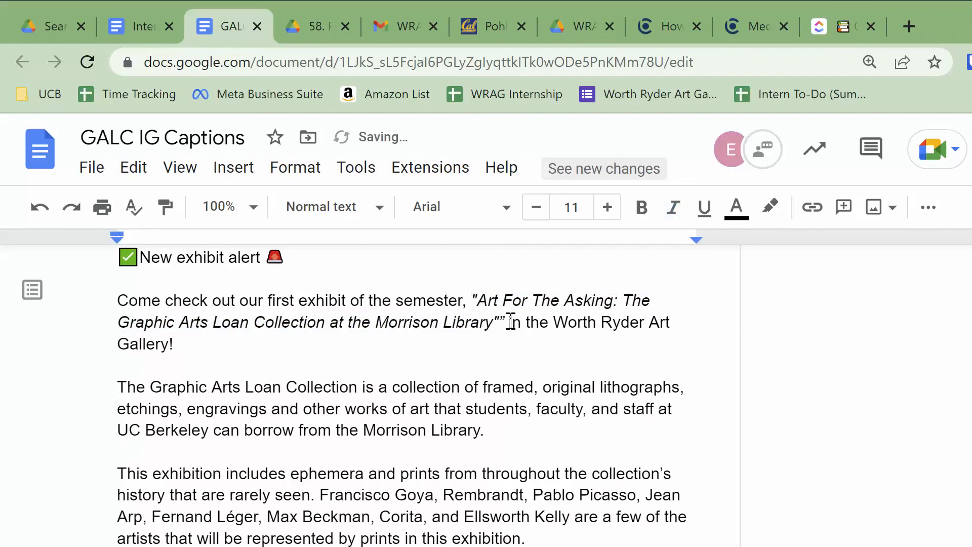
left_click(509, 322)
key("BackSpace")
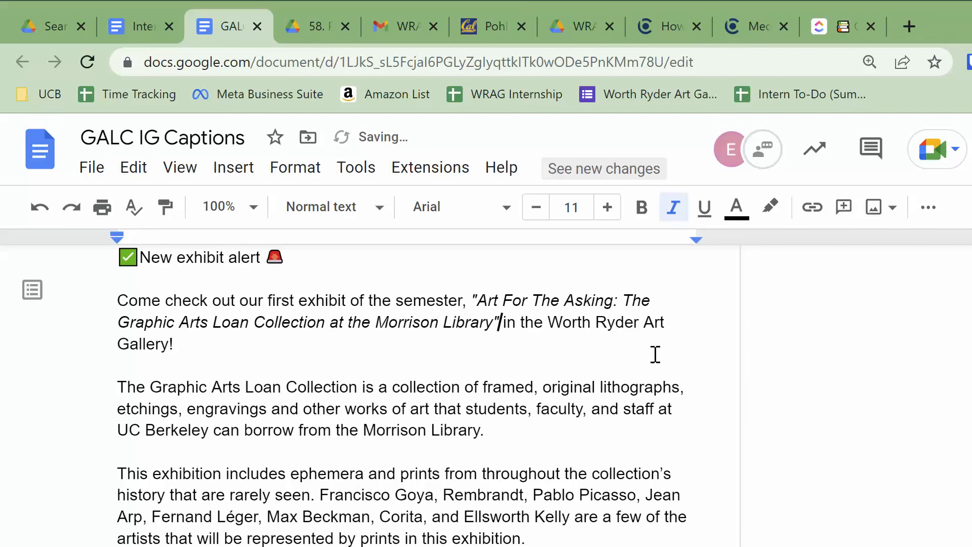
Search the document for "art for the asking" and step through the matches to check the quotation marks around each exhibition title.
key("ctrl+f")
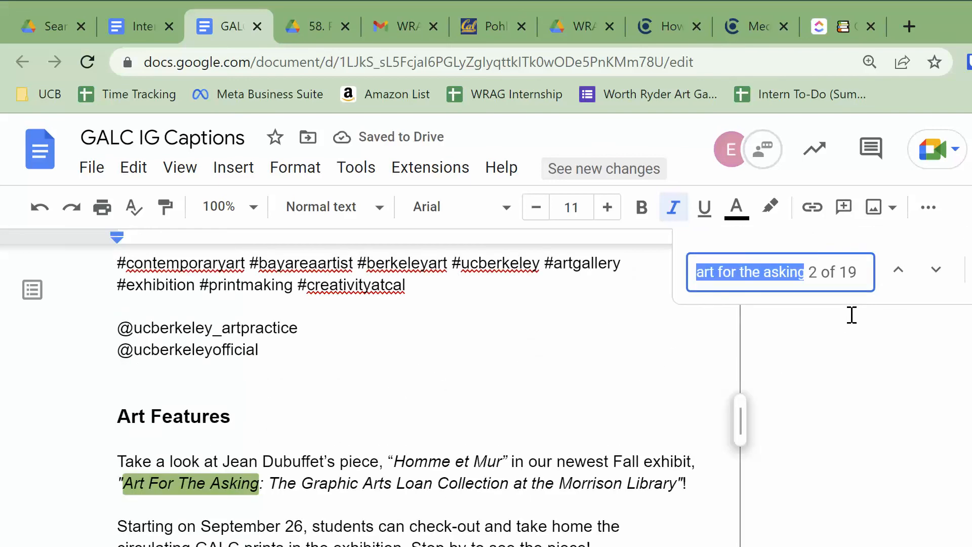
left_click(936, 270)
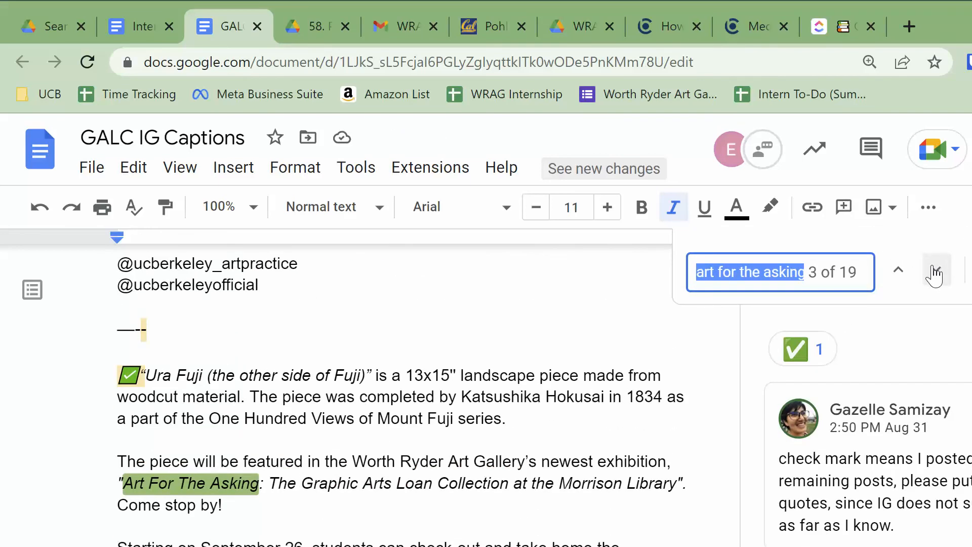
left_click(936, 270)
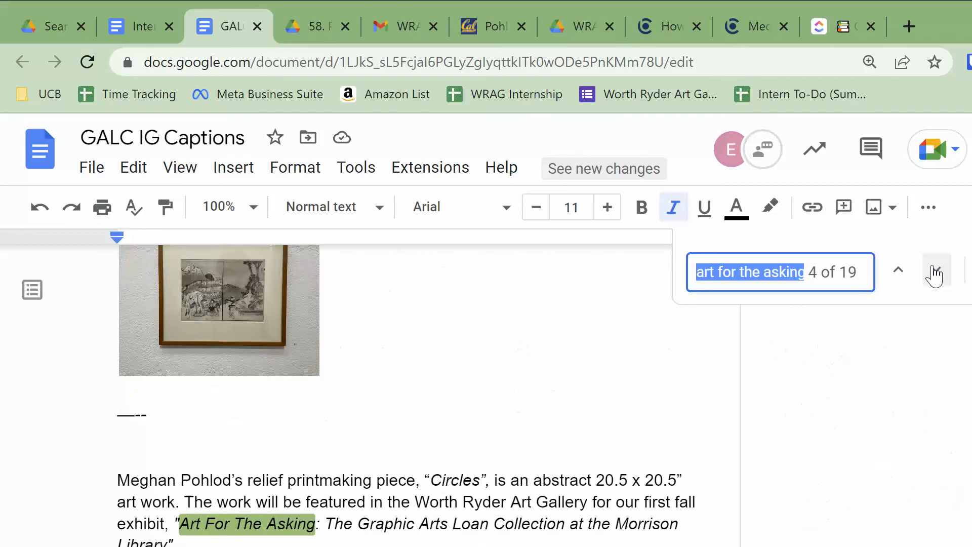
left_click(936, 272)
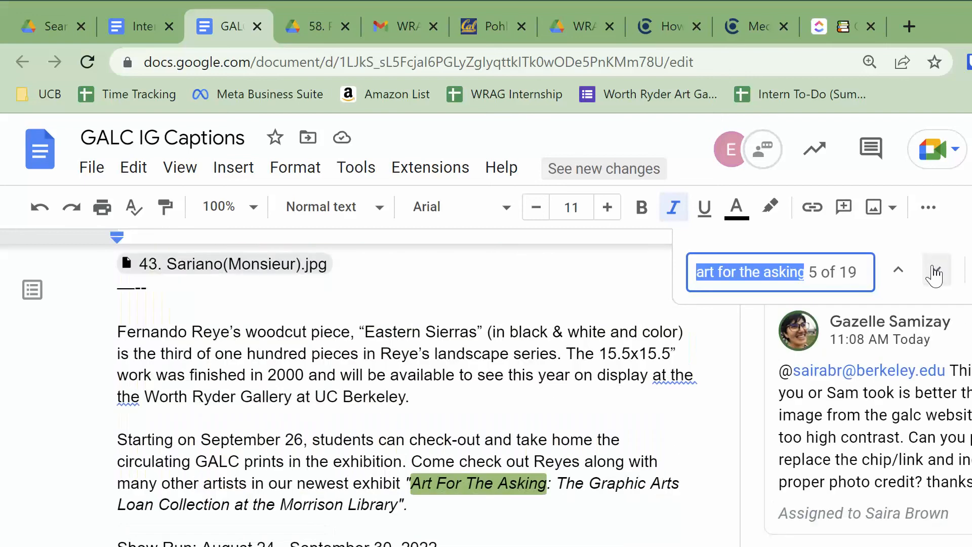
left_click(936, 272)
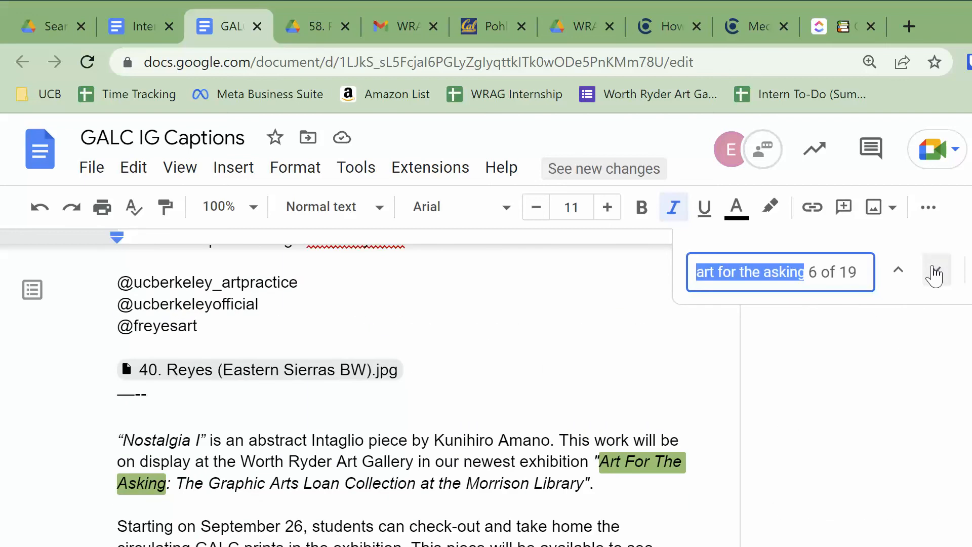
left_click(936, 272)
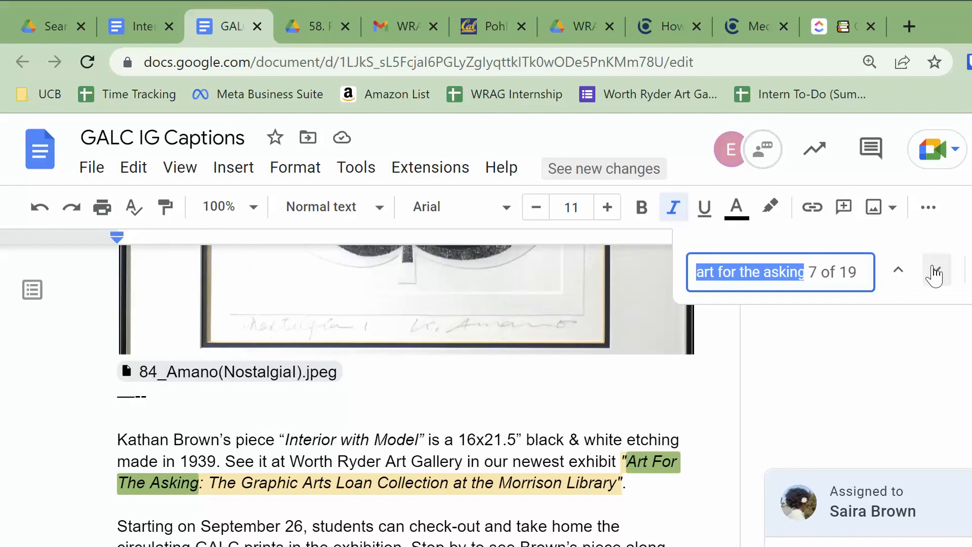
left_click(936, 272)
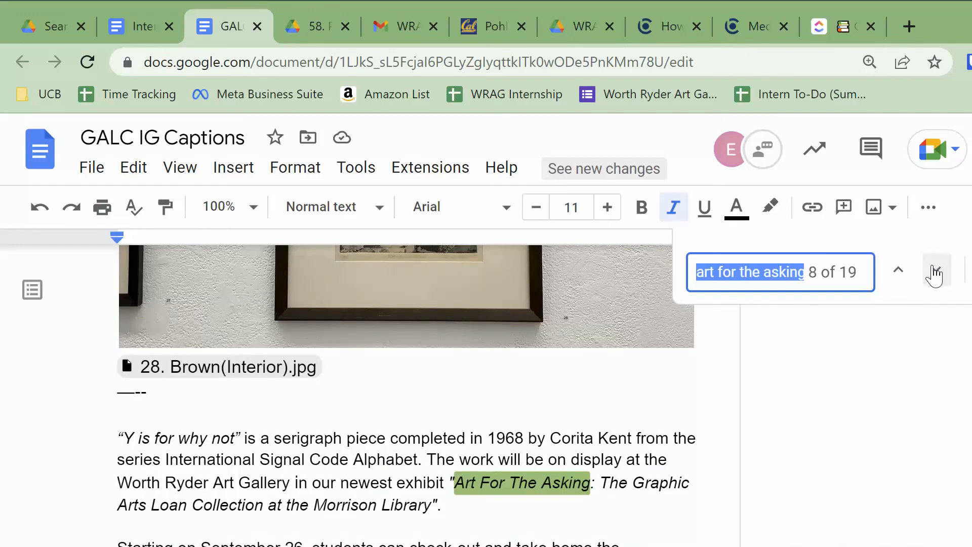
left_click(936, 272)
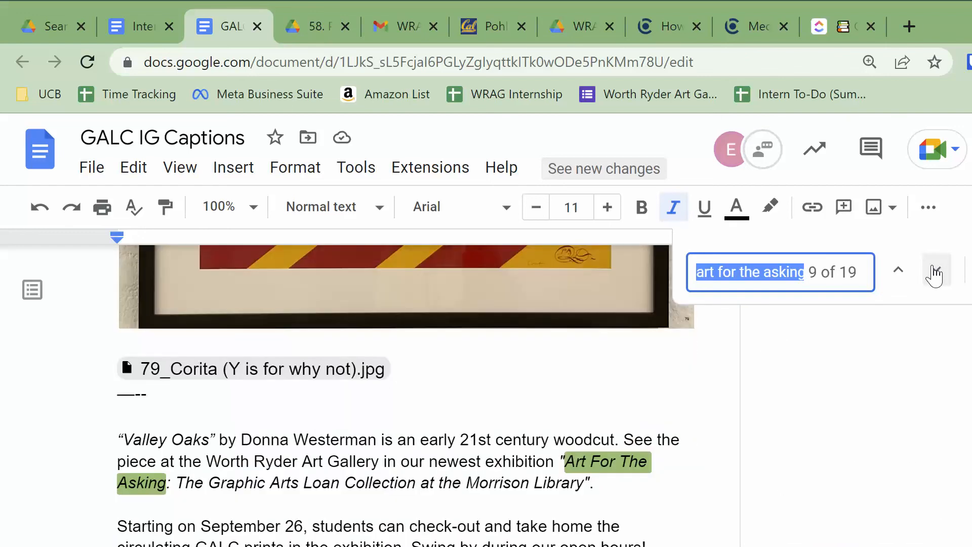
left_click(936, 272)
left_click(936, 272)
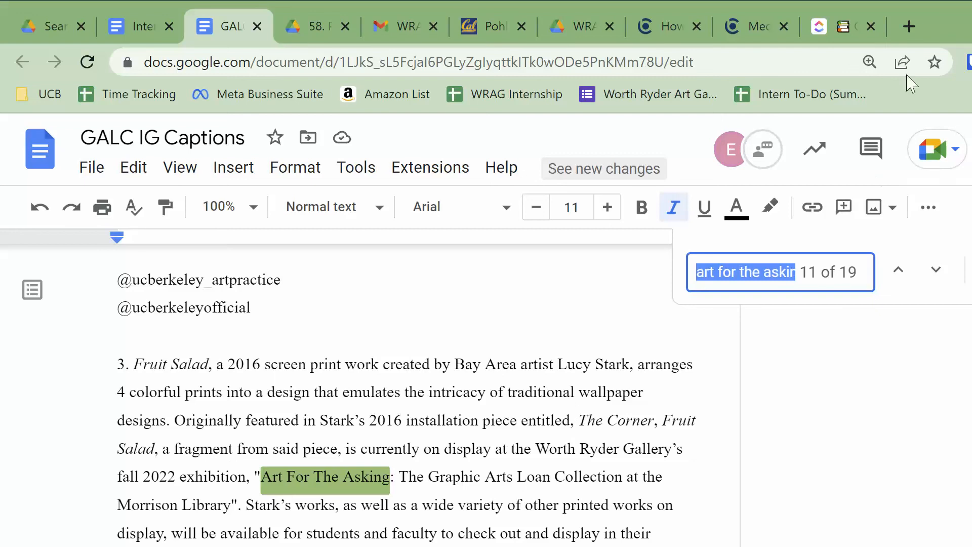
Open yahoo.com in a new browser tab.
left_click(910, 26)
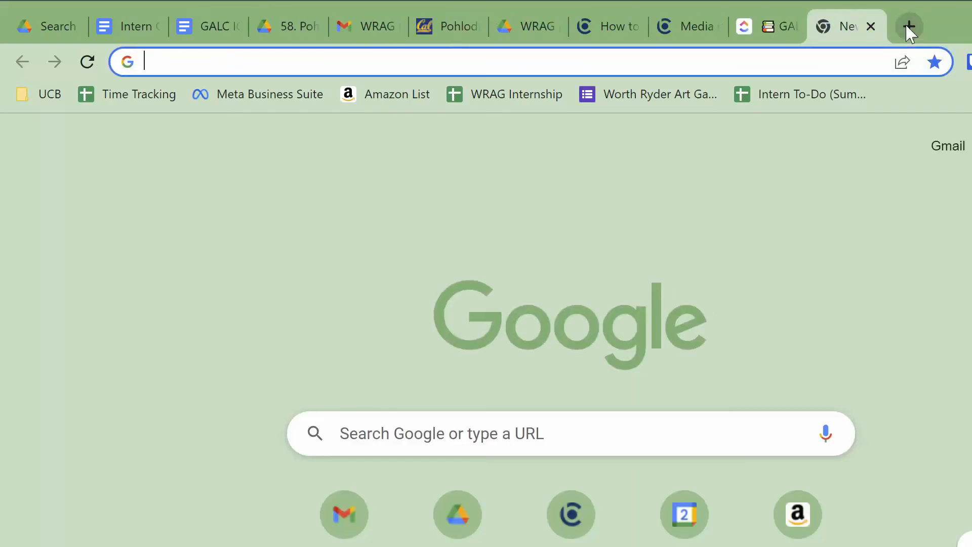
type("yahoo")
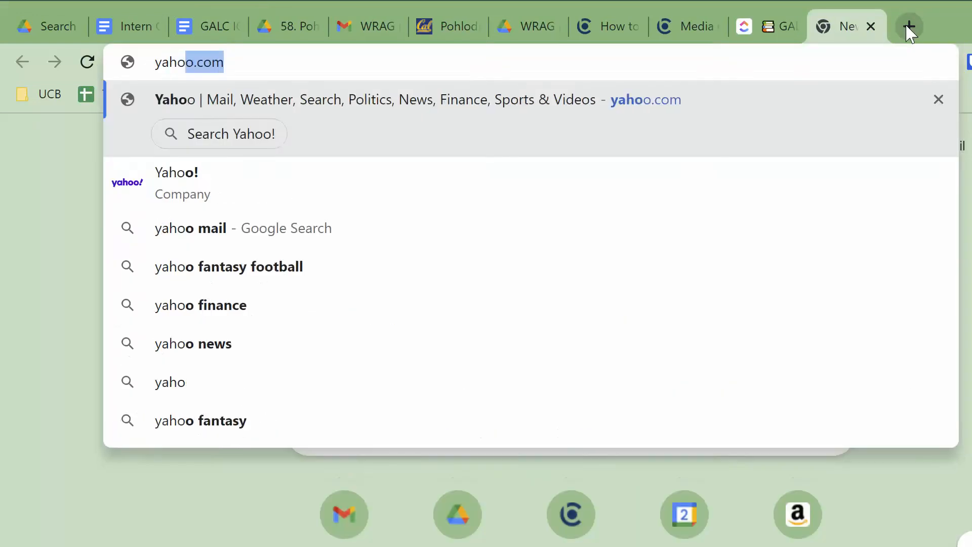
key("Return")
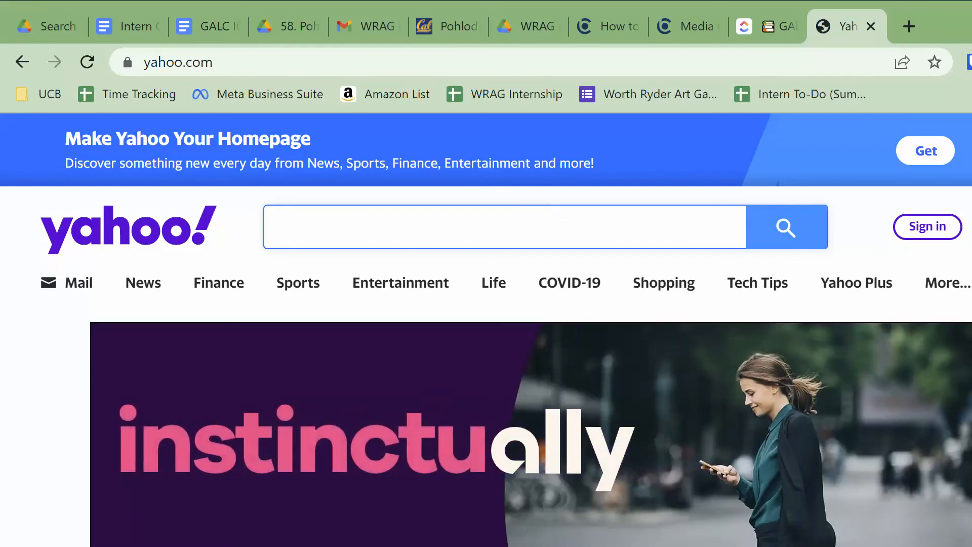
Search within the Yahoo home page for "uk" and for "expert", and close the page search.
left_click_drag(944, 409, 940, 408)
scroll(651, 349, "down", 3)
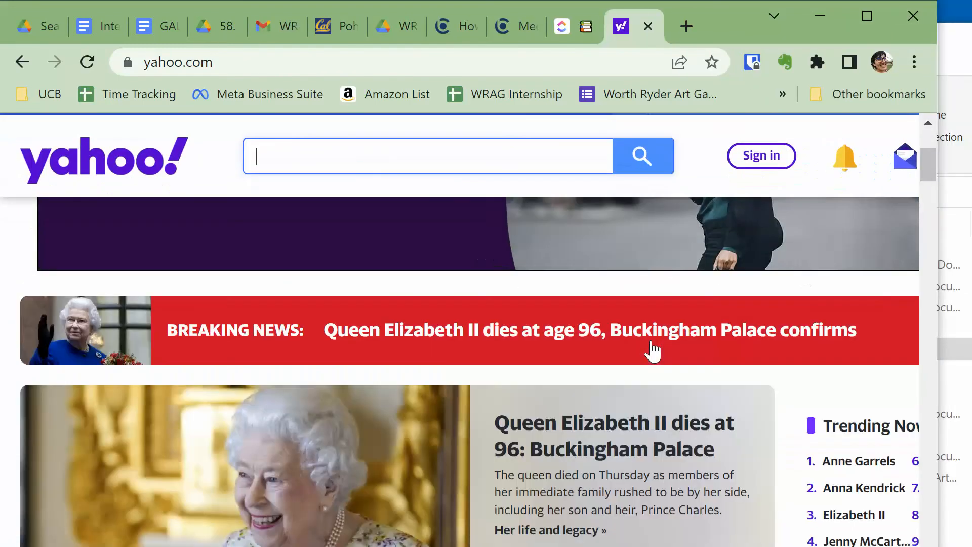
scroll(762, 385, "down", 4)
key("ctrl+f")
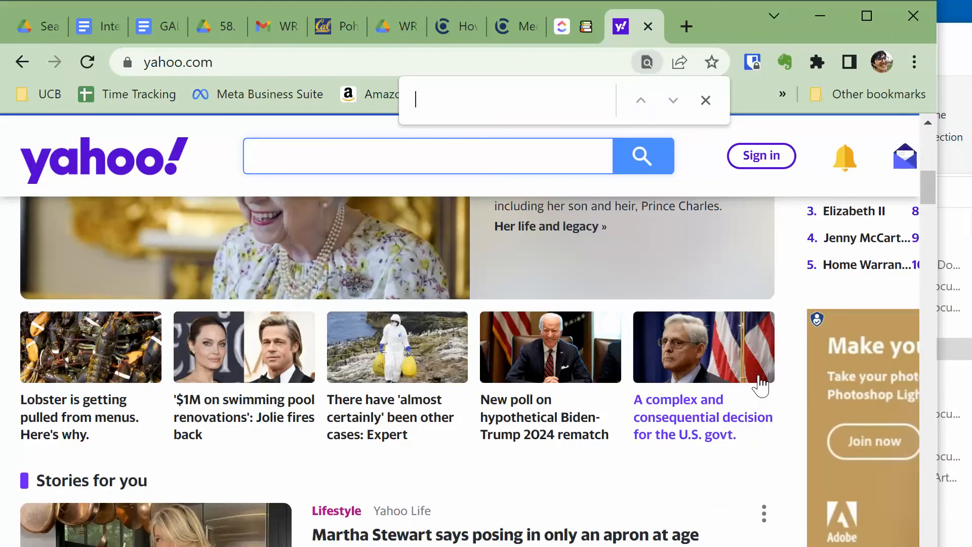
type("uk")
double_click(511, 112)
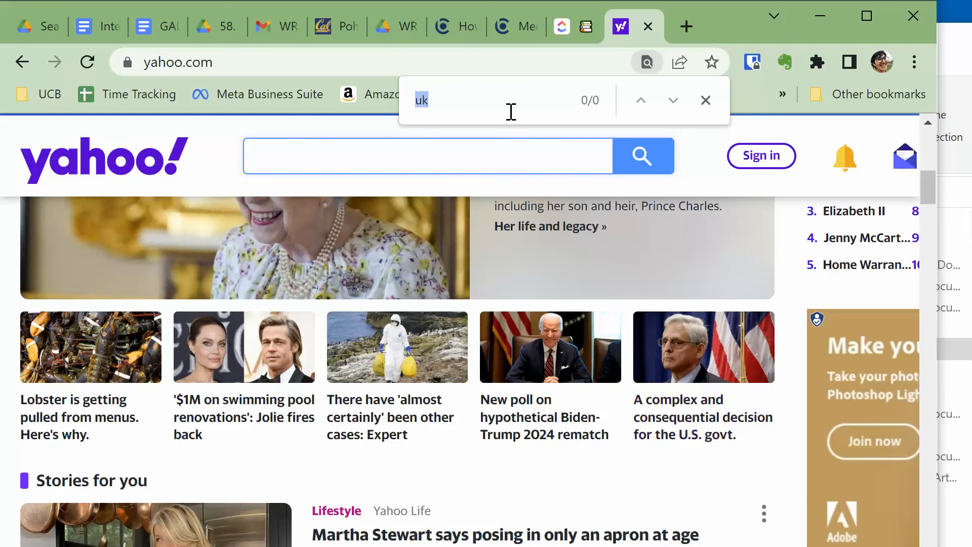
type("expert")
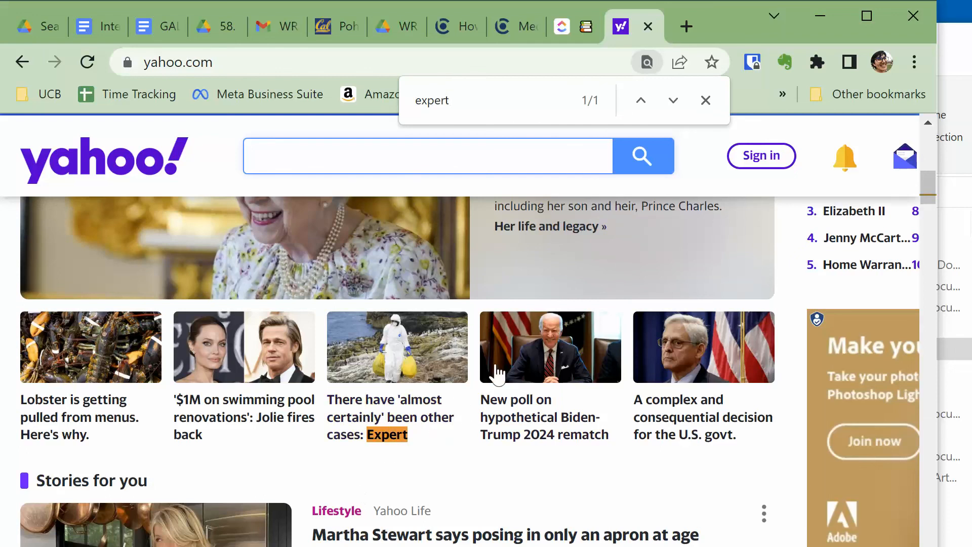
left_click(706, 100)
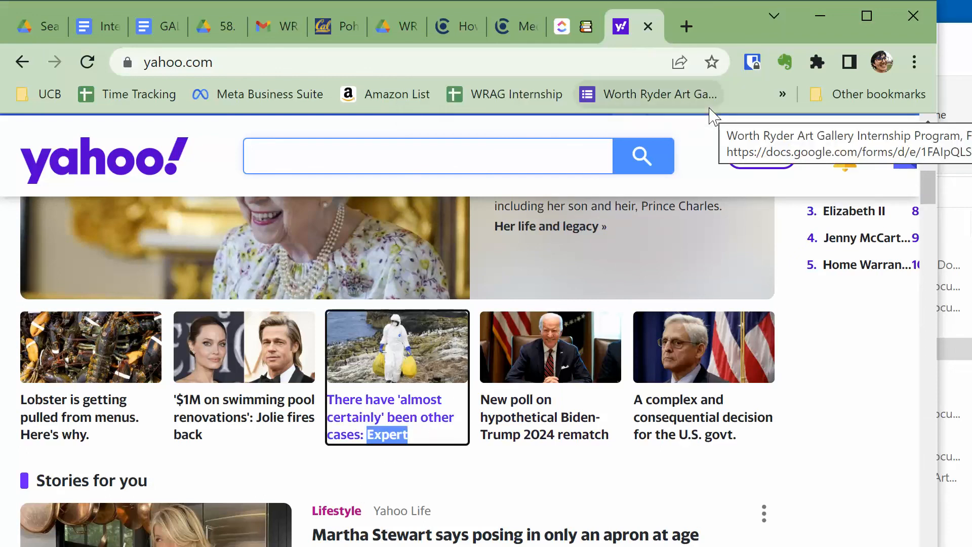